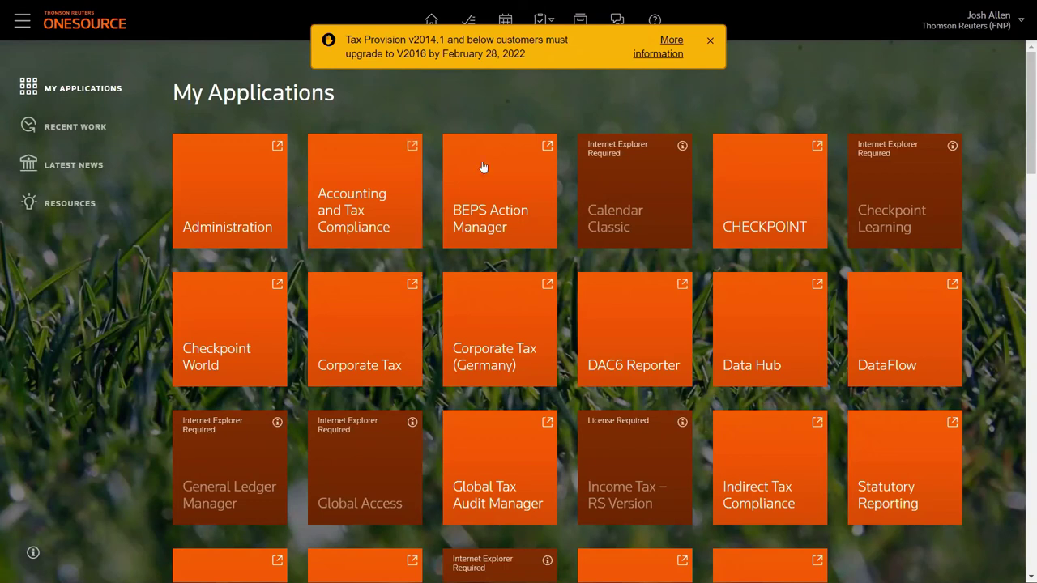
Step: Open the company entities list in Administration and filter it by country to United Kingdom
left_click(243, 192)
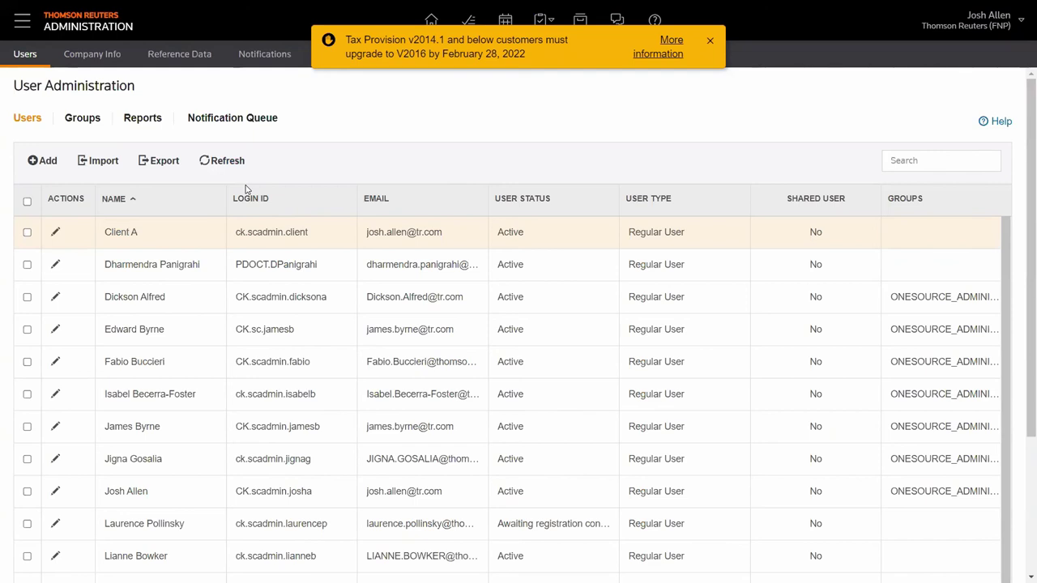
left_click(79, 61)
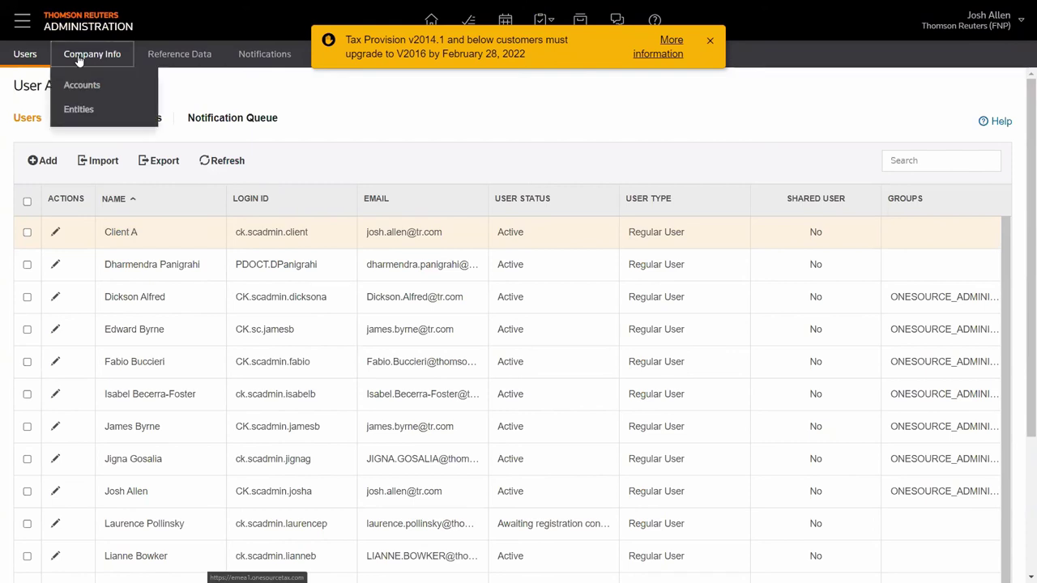
left_click(87, 112)
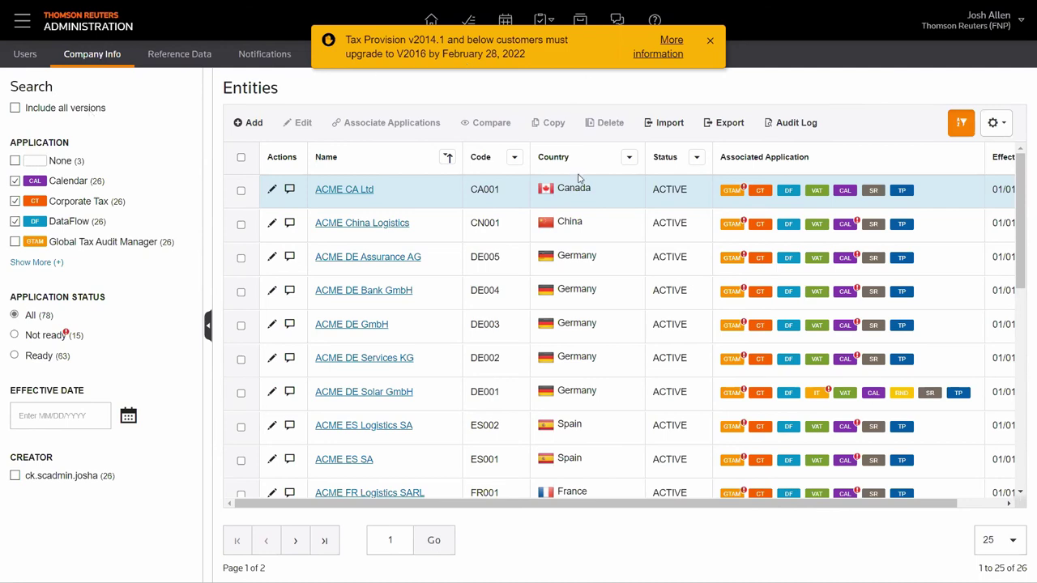
left_click(629, 157)
left_click(584, 219)
left_click(577, 244)
left_click(559, 363)
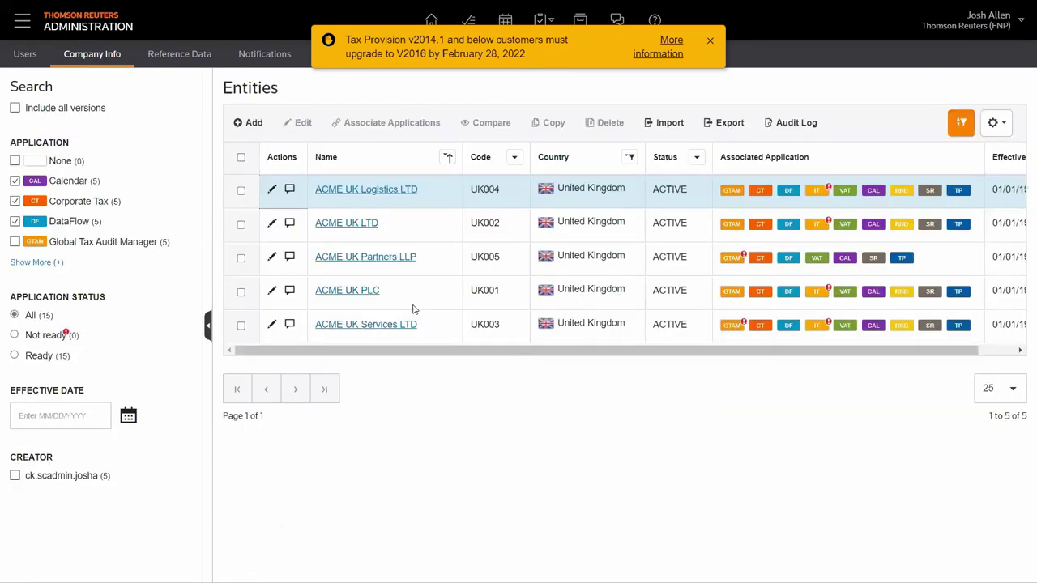
Step: Open the ACME UK Logistics LTD entity and view its attributes by category
left_click(365, 191)
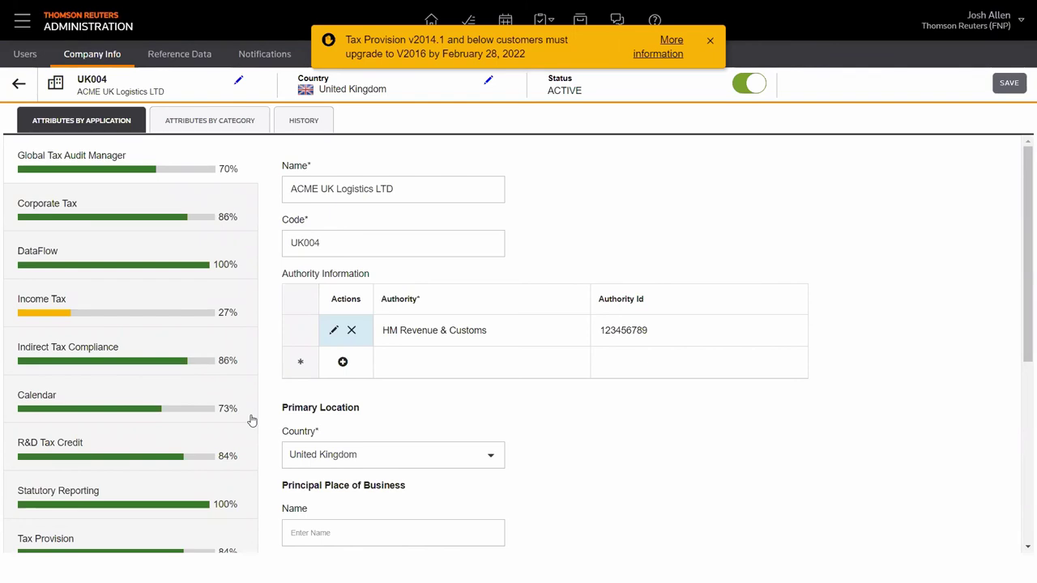
left_click(217, 121)
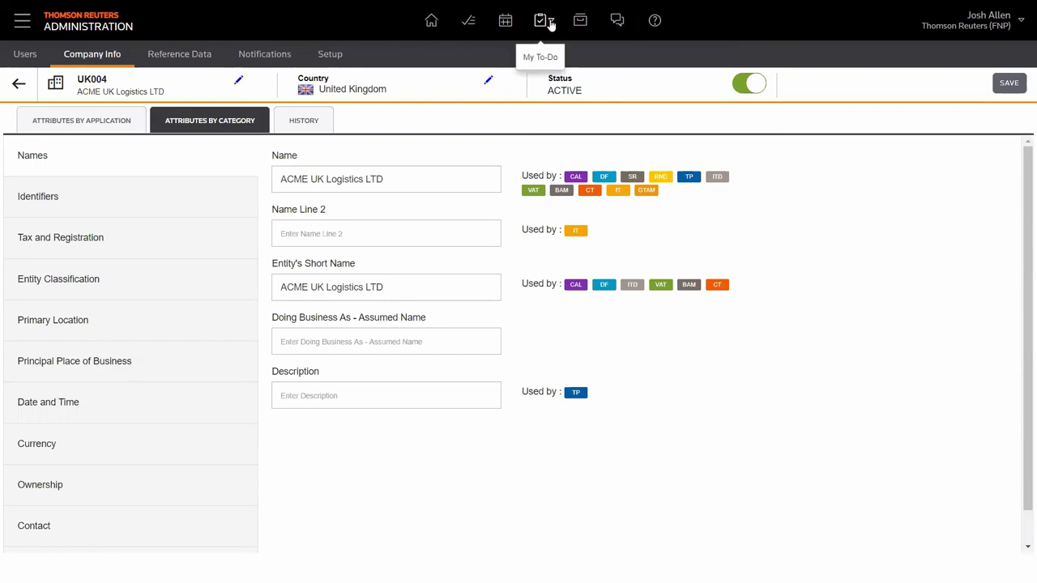
Step: Switch to Calendar's due dates and look through the tax type filter options without changing the filter
left_click(505, 23)
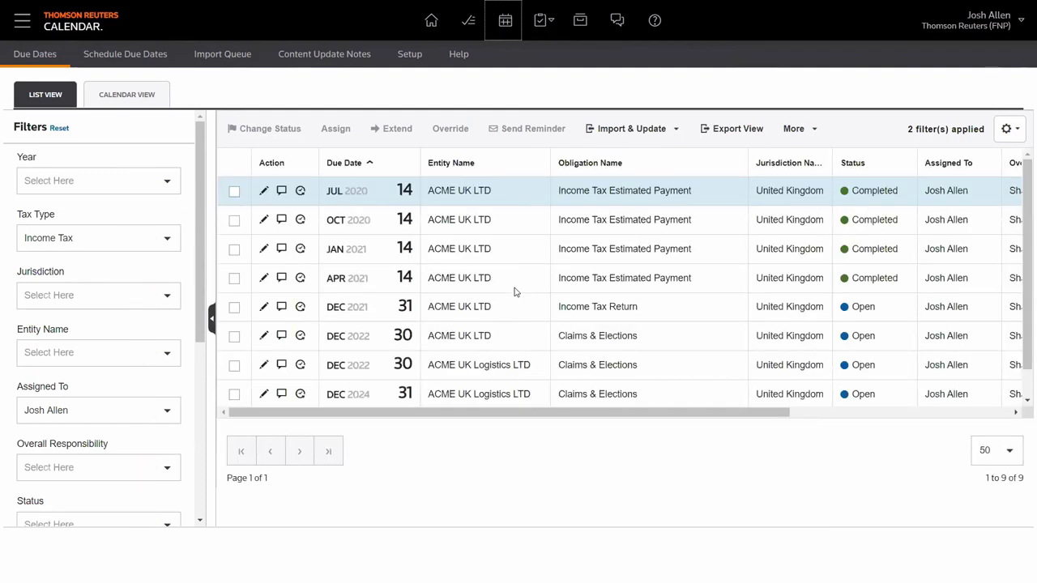
left_click(172, 239)
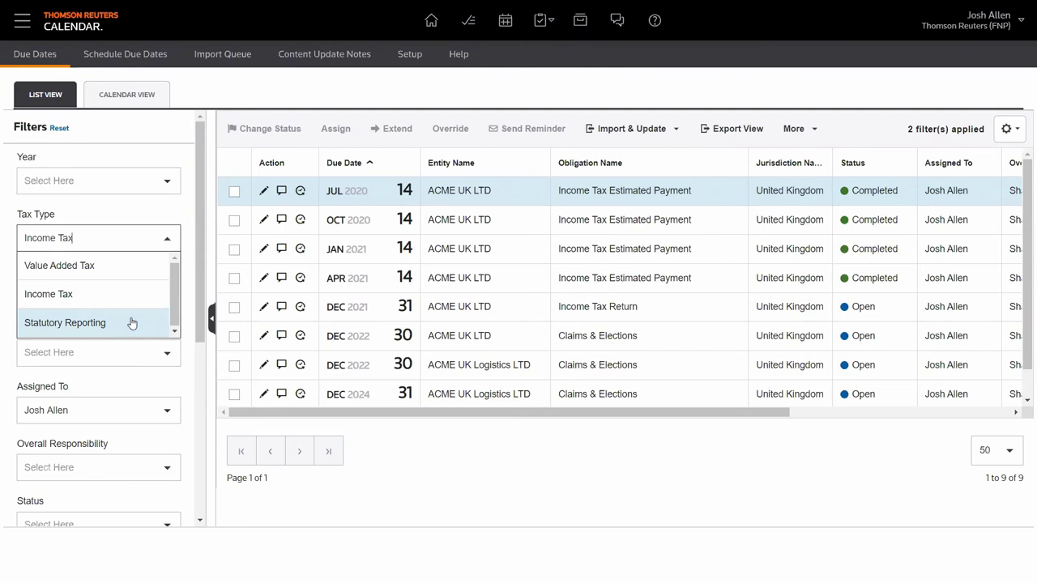
left_click(184, 216)
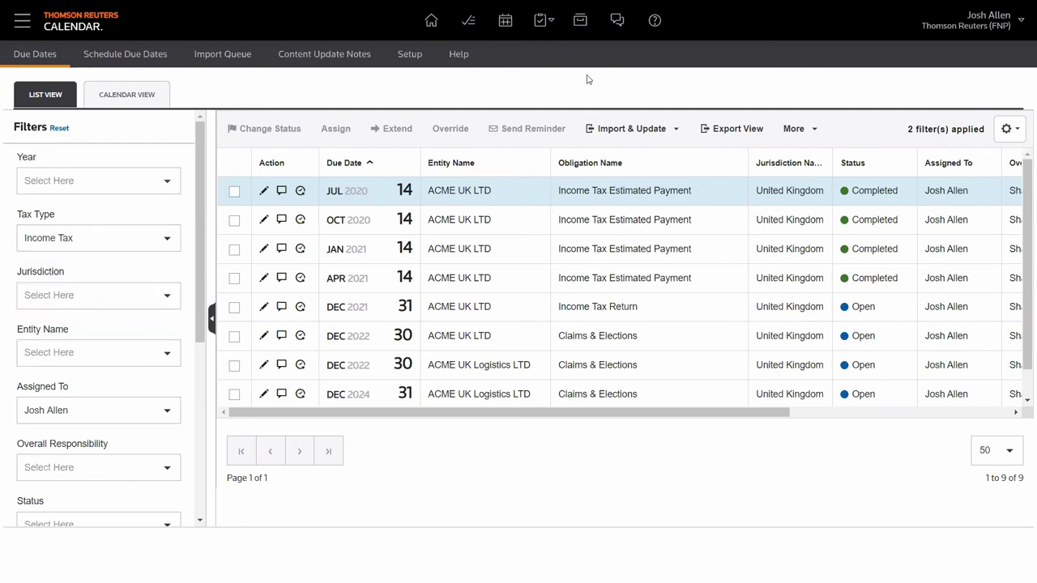
Step: Return to the ONESOURCE home page and launch the Tax Provision application
left_click(430, 23)
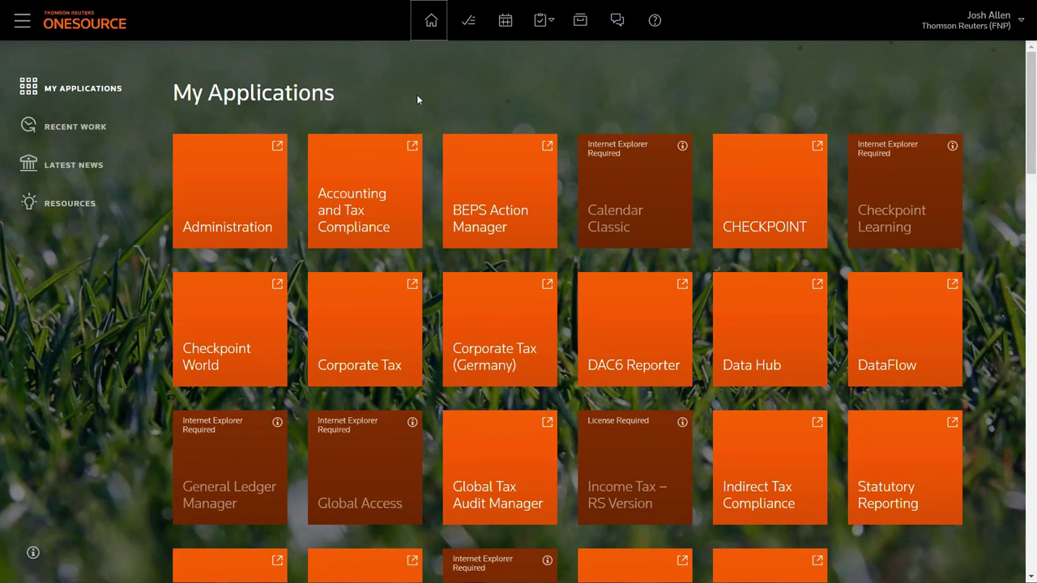
scroll(116, 279, "down", 2)
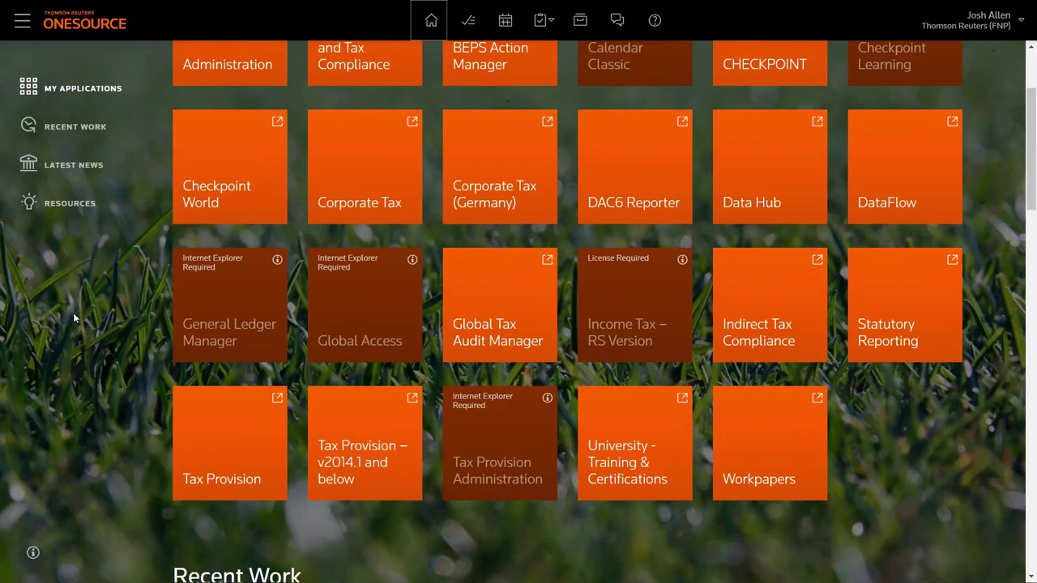
left_click(230, 422)
scroll(215, 463, "down", 6)
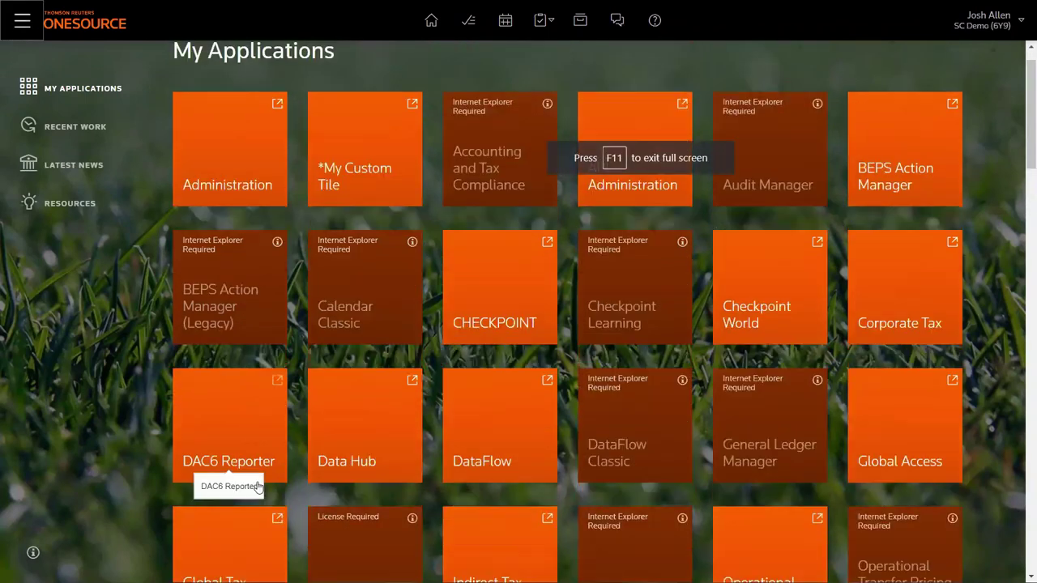
left_click(380, 335)
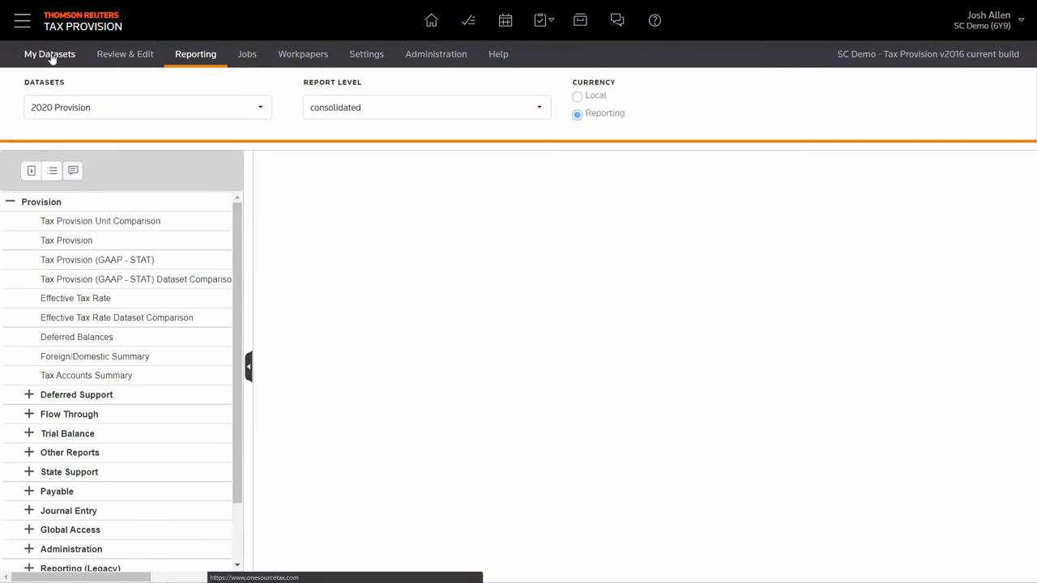
Step: View the datasets for review and the 2020 Provision unit overview, dismissing the notices
left_click(50, 55)
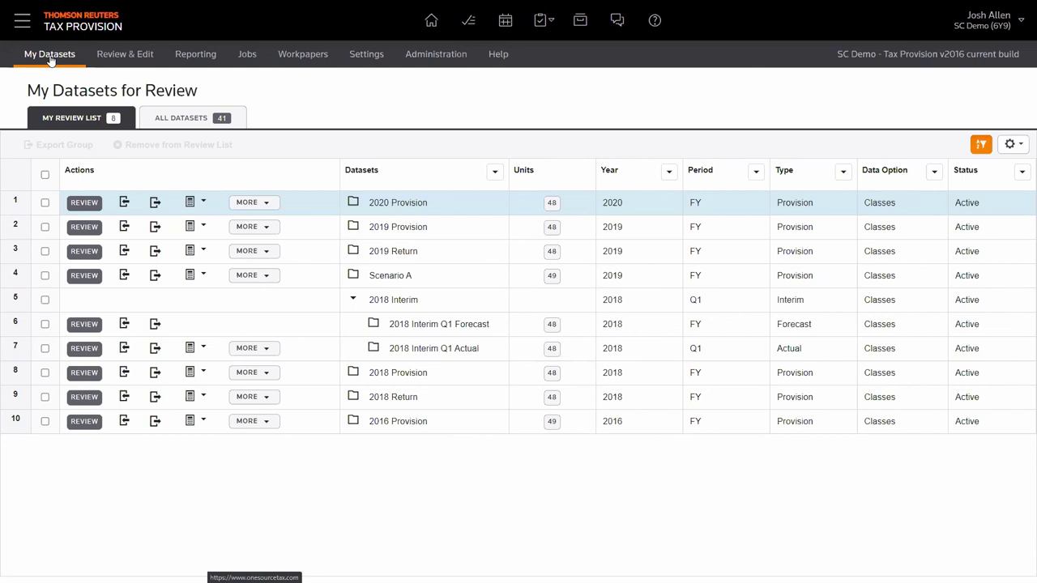
left_click(141, 56)
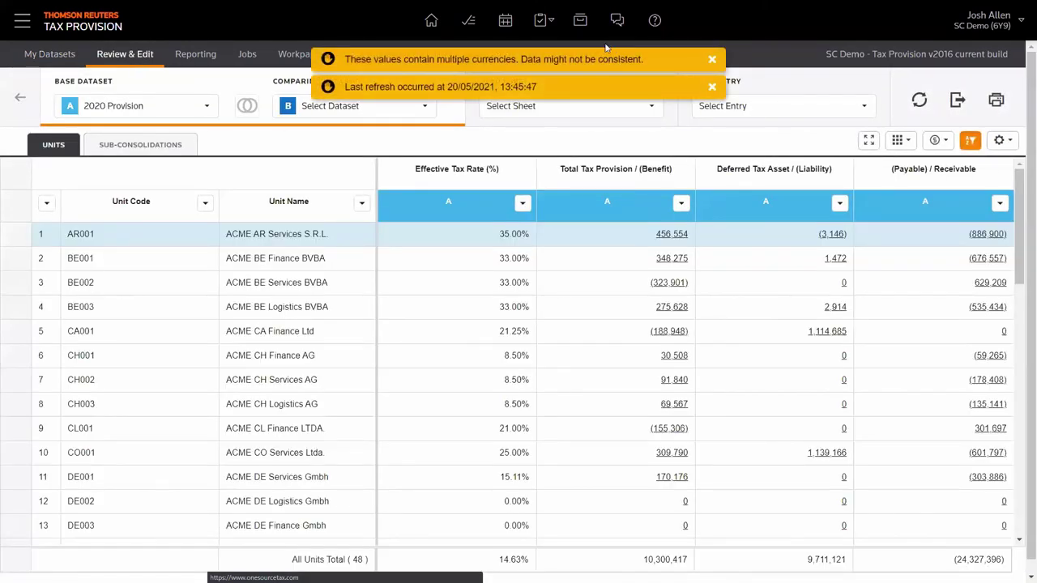
left_click(712, 60)
left_click(712, 61)
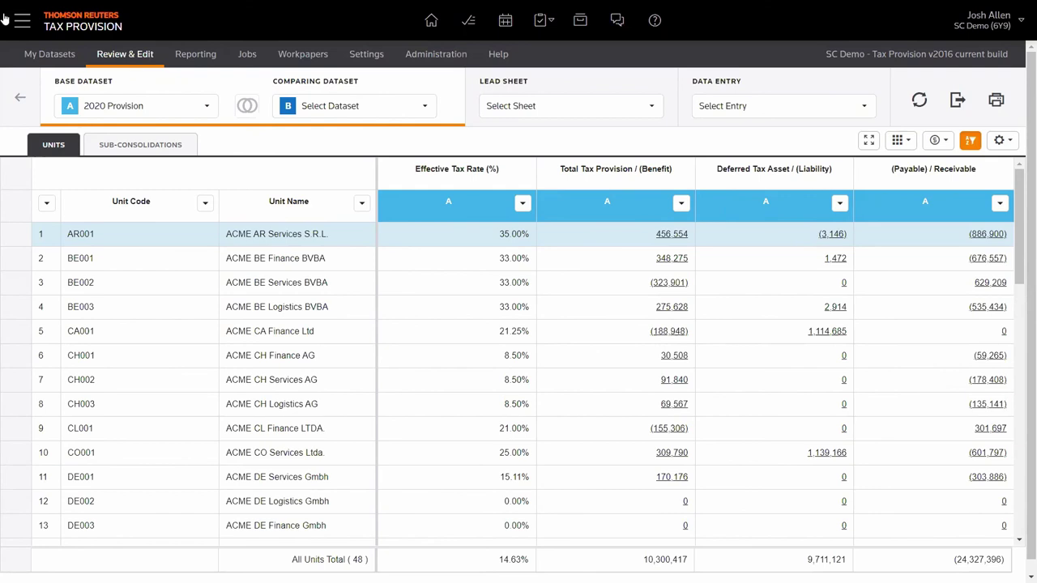
Step: Go to Reporting and look at the available sub-consolidation report levels, keeping the consolidated level
left_click(187, 60)
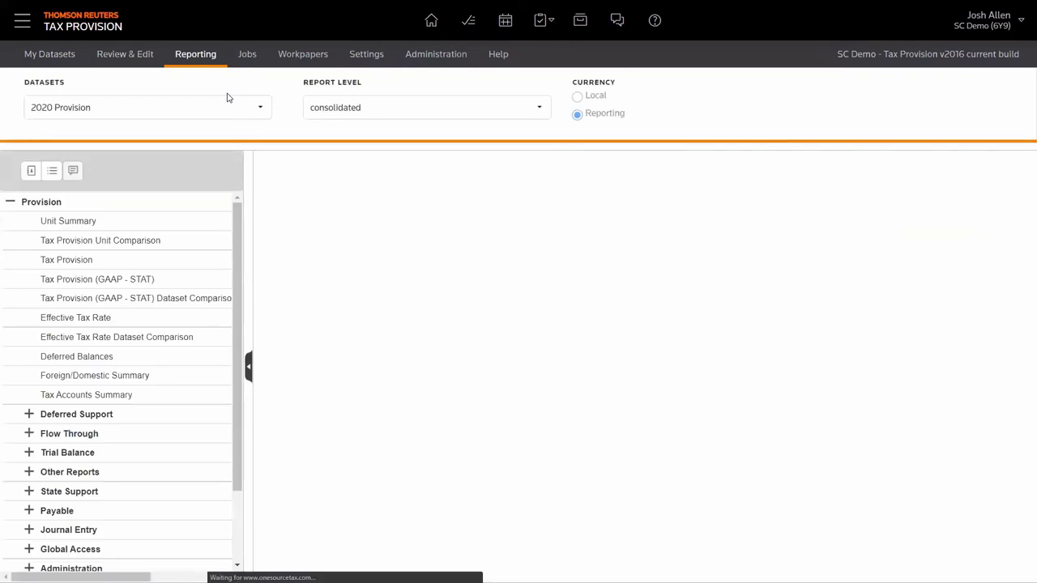
left_click(437, 112)
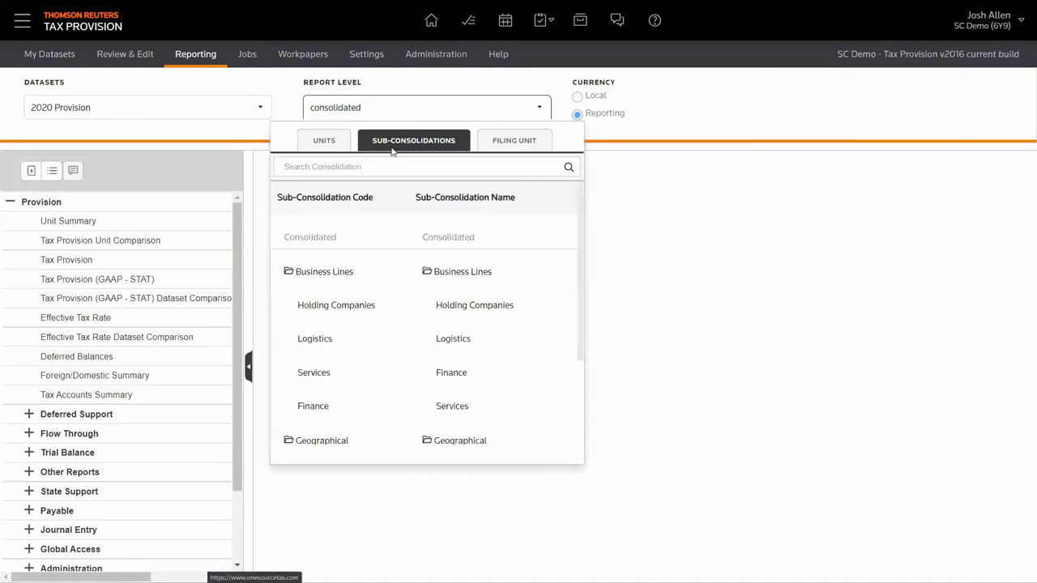
left_click(460, 119)
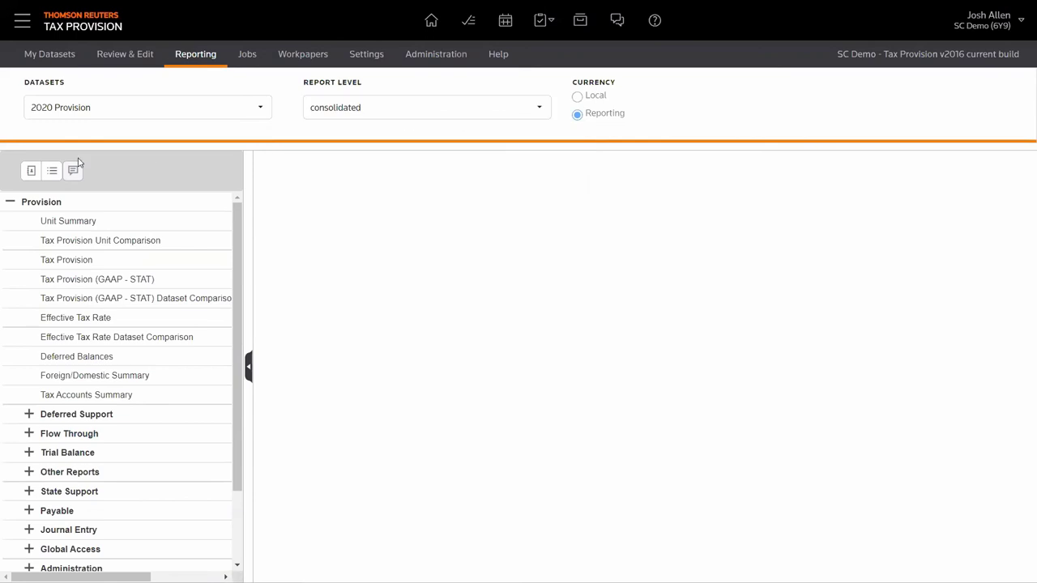
Step: Run the consolidated Tax Provision report for 2020 Provision with breakout by Unit, and collapse it to the total rows
left_click(85, 259)
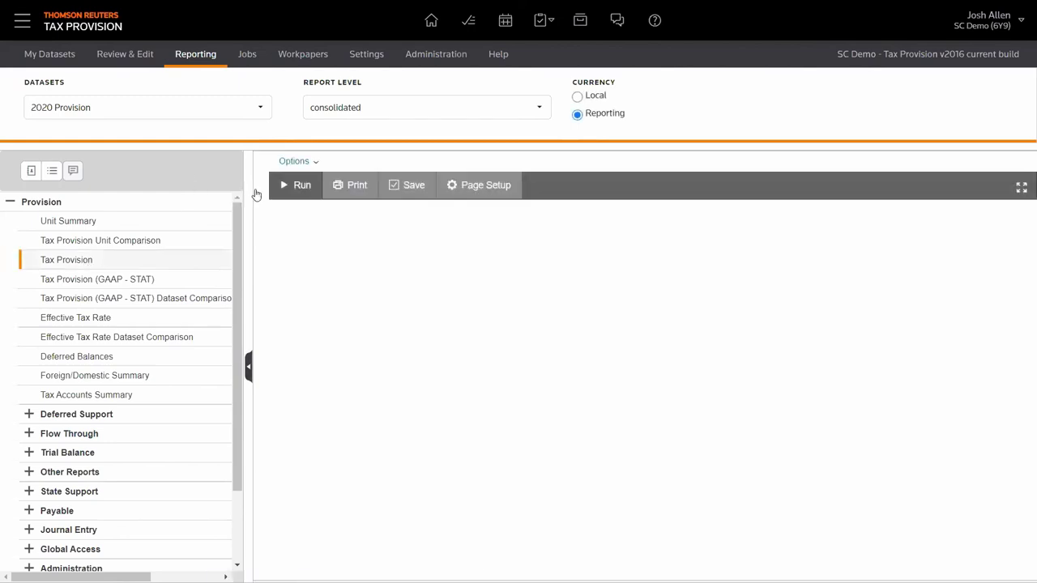
left_click(295, 161)
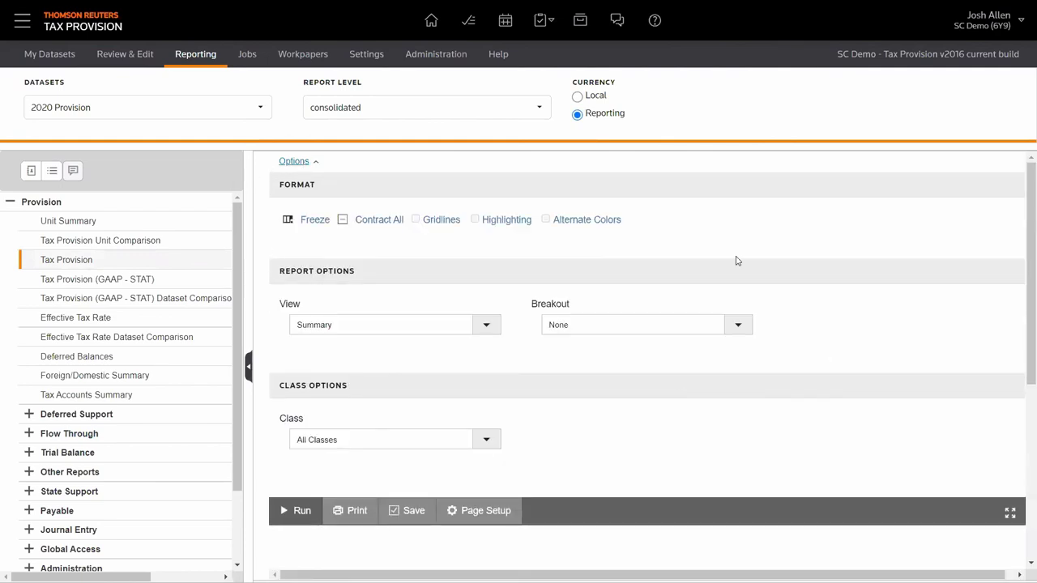
left_click(739, 326)
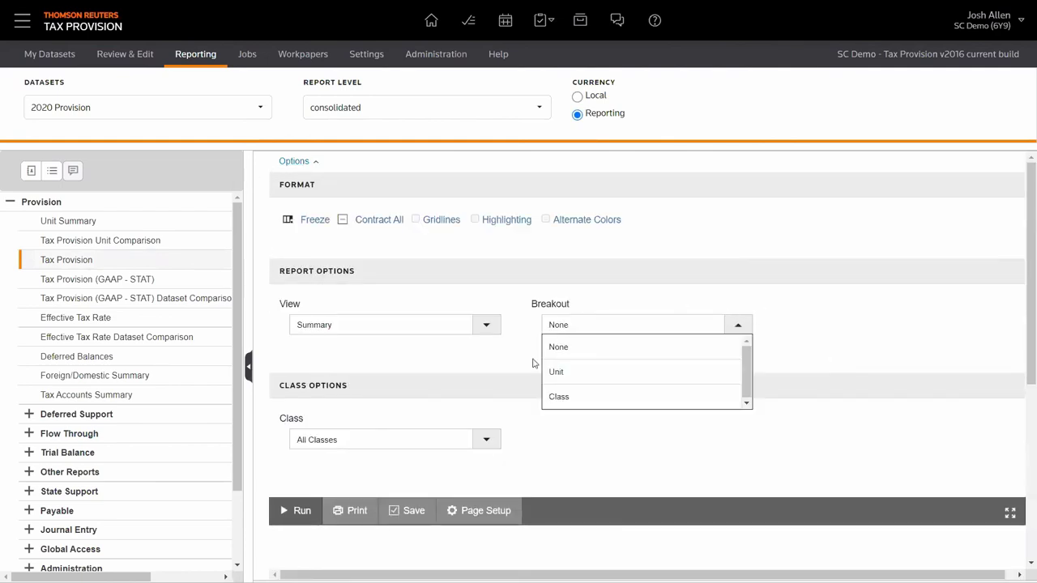
left_click(601, 374)
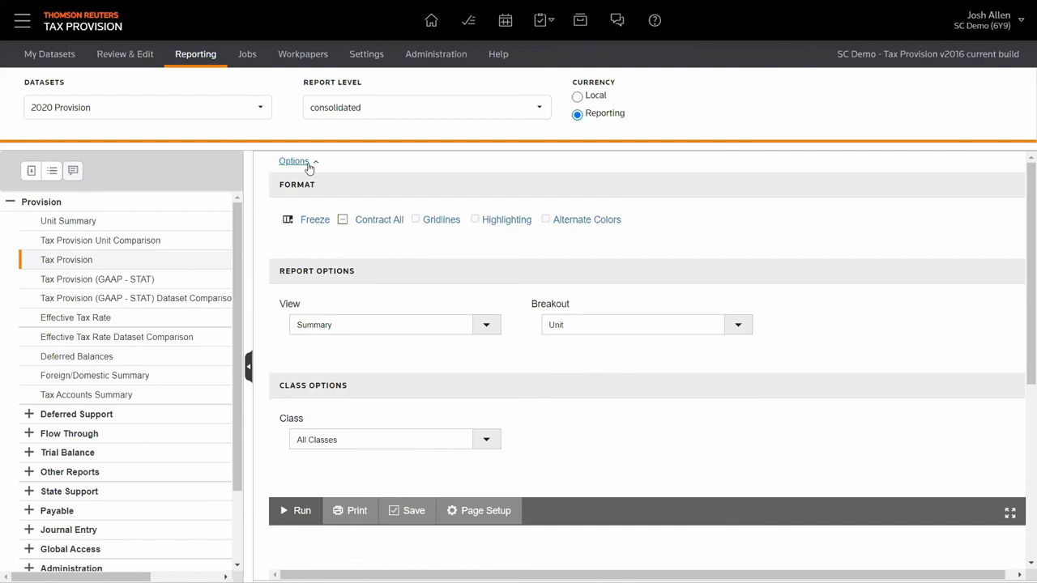
left_click(306, 163)
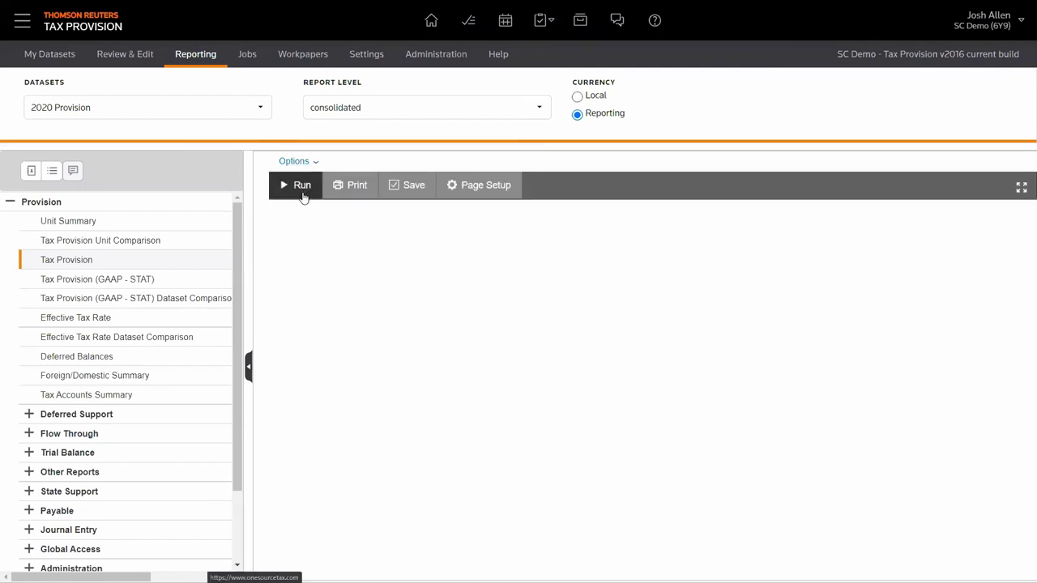
left_click(302, 188)
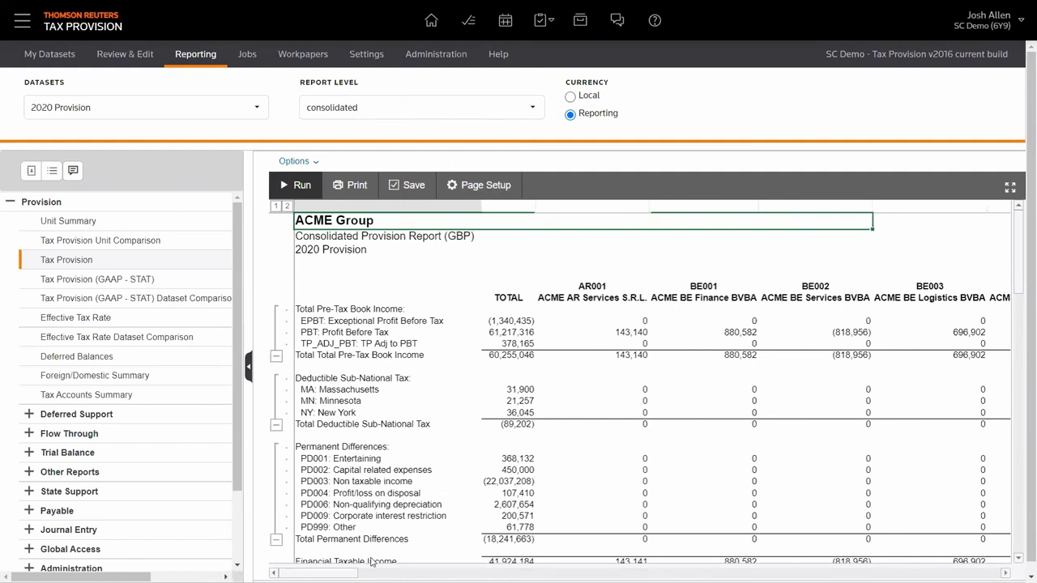
left_click(276, 206)
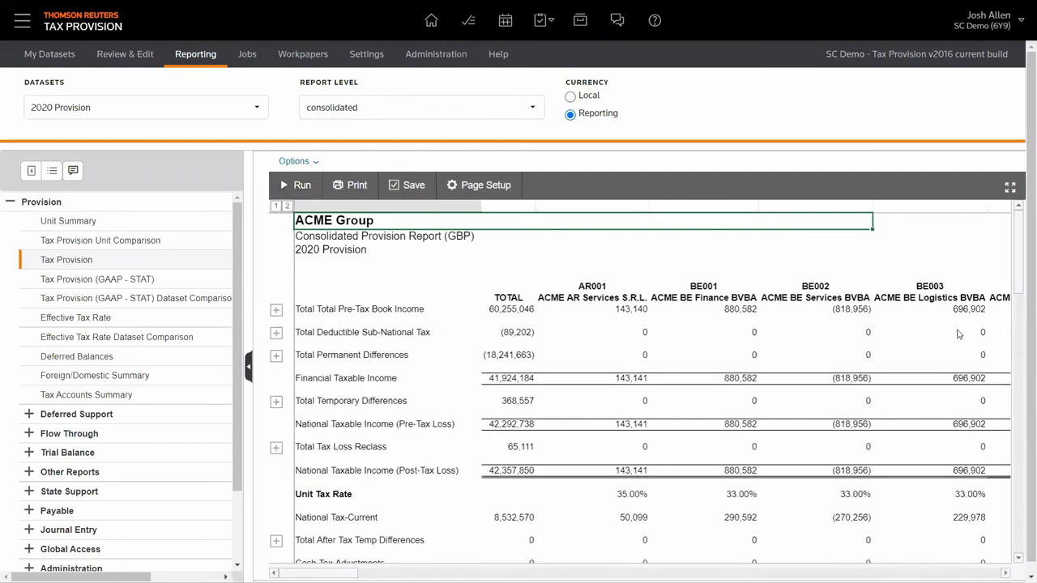
Step: Open the 2020 Provision dataset for review, choose 2019 Provision as the comparing dataset, and dismiss the notices
left_click(58, 64)
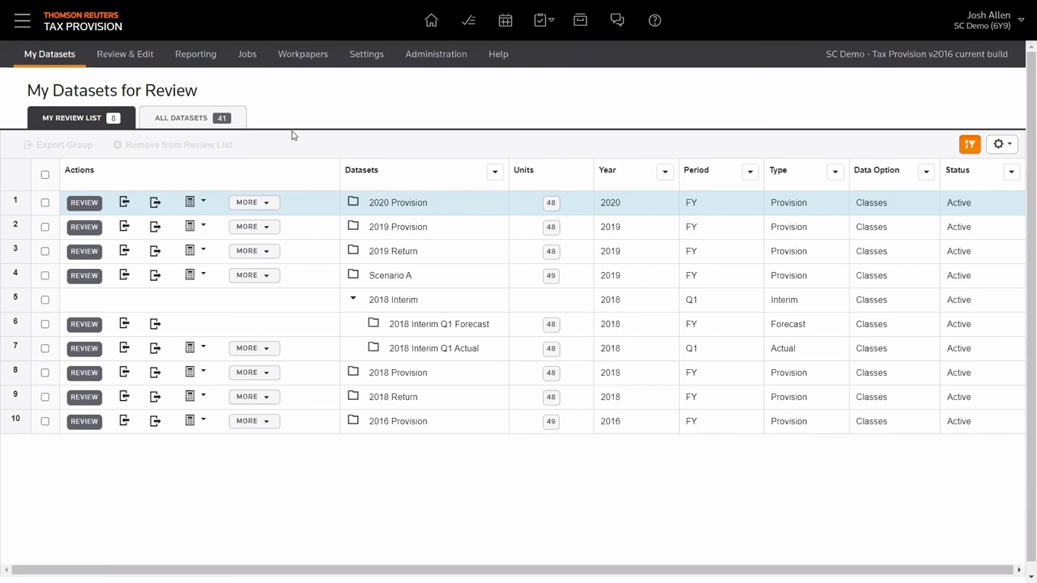
left_click(83, 204)
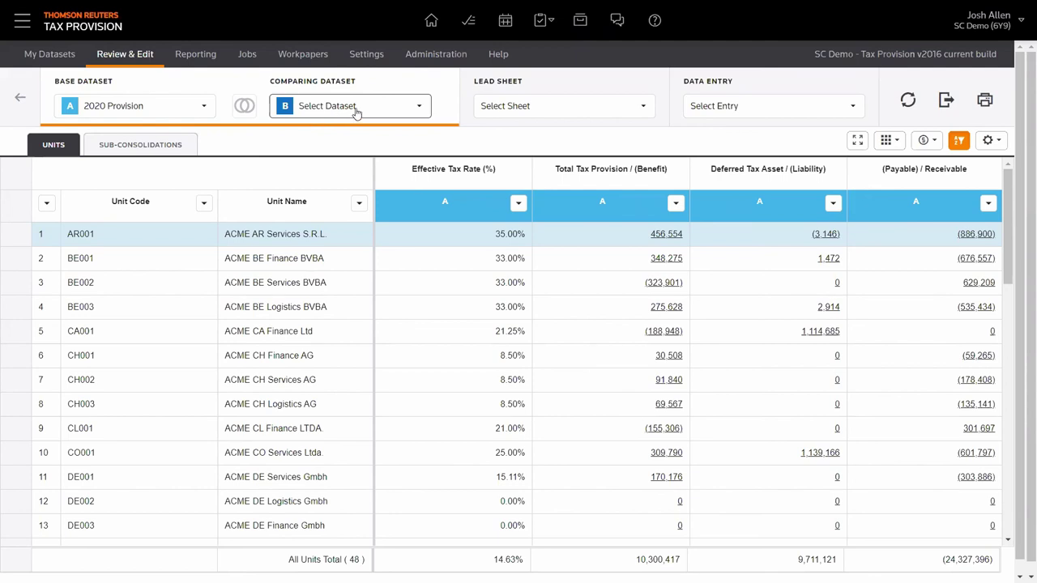
left_click(402, 111)
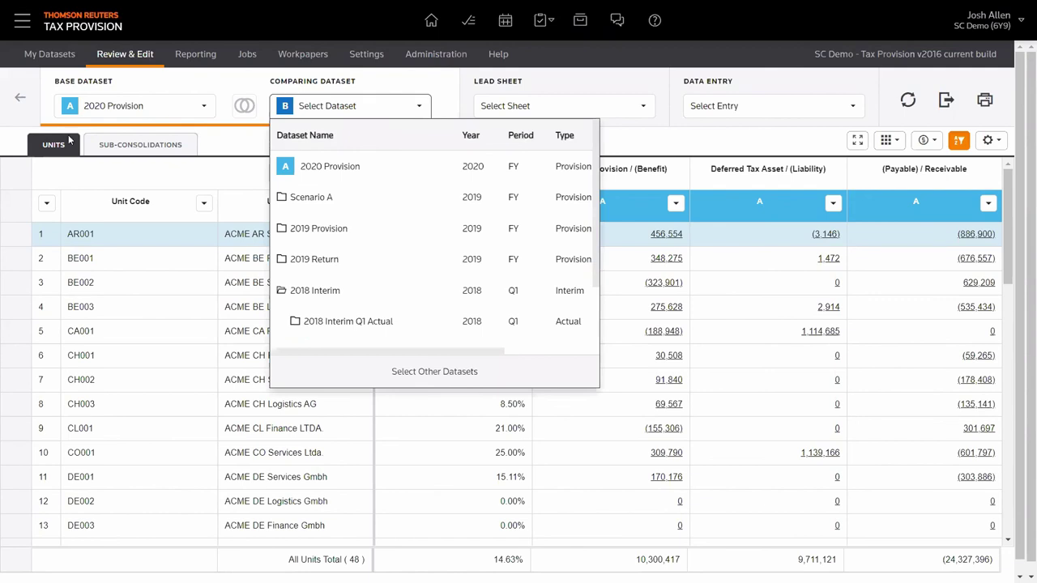
left_click(344, 234)
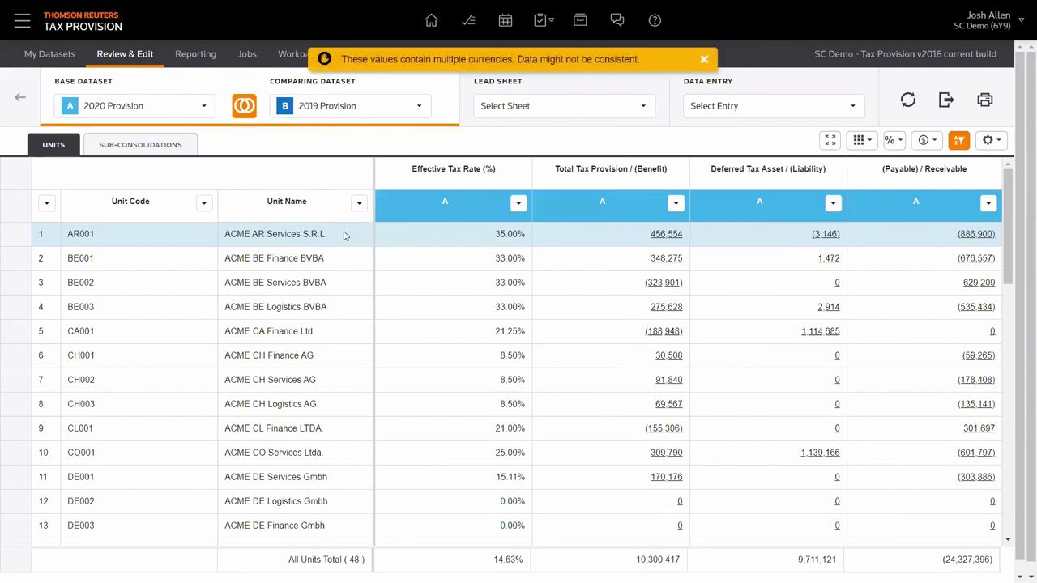
left_click(704, 59)
left_click(704, 60)
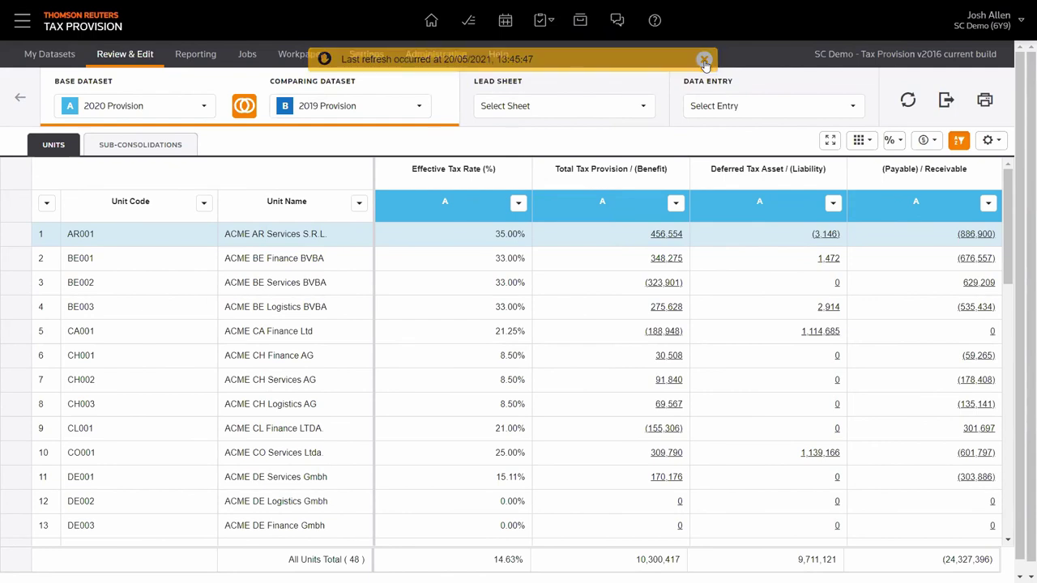